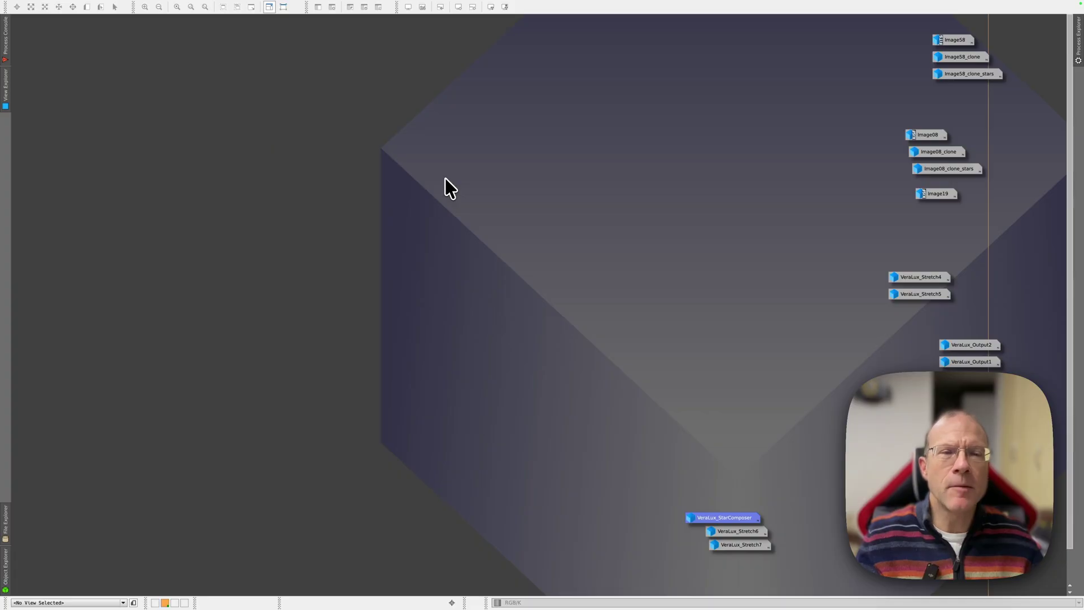
- Launch VeraLux Suite v2.0.7 from the Script menu, showing defaults Target Bg 0.20 and Log D 2.0
{"action": "mouse_move", "coordinate": [283, 3]}
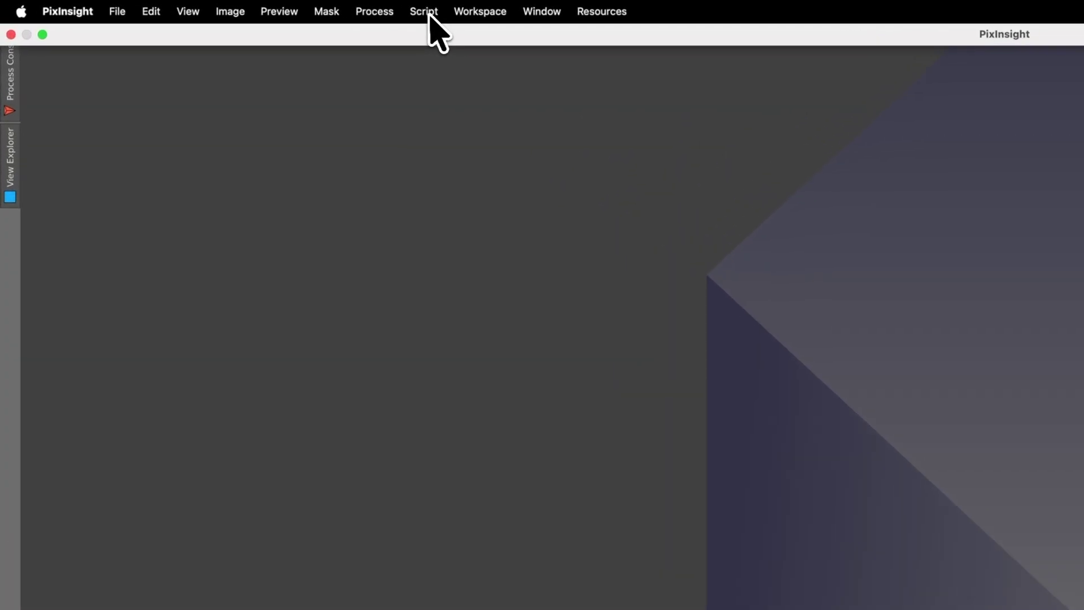
{"action": "left_click", "coordinate": [229, 6]}
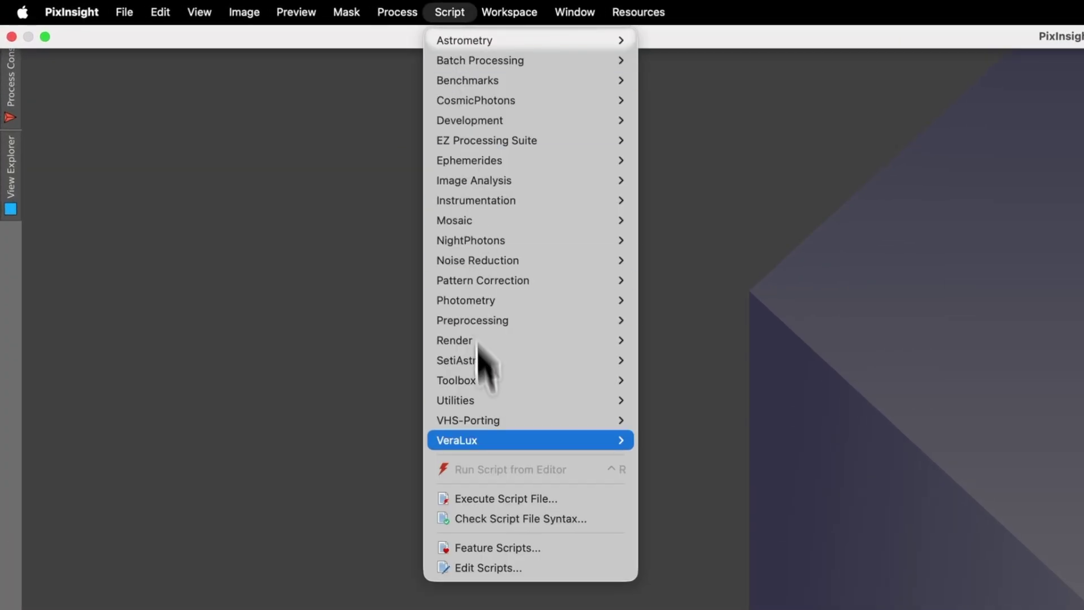
{"action": "mouse_move", "coordinate": [483, 446]}
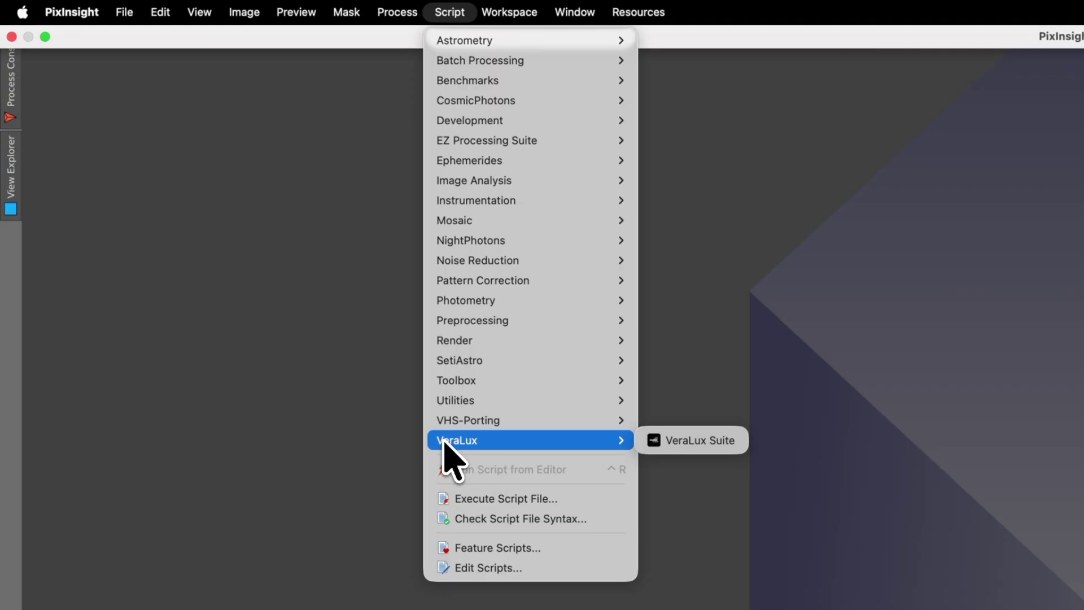
{"action": "left_click", "coordinate": [667, 443]}
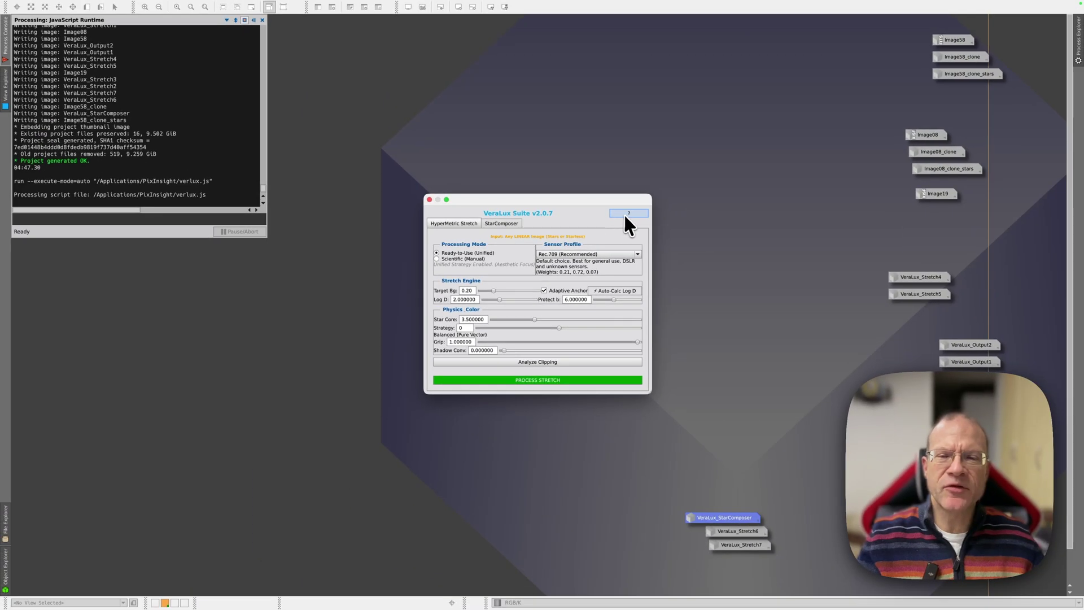
{"action": "left_click", "coordinate": [628, 213]}
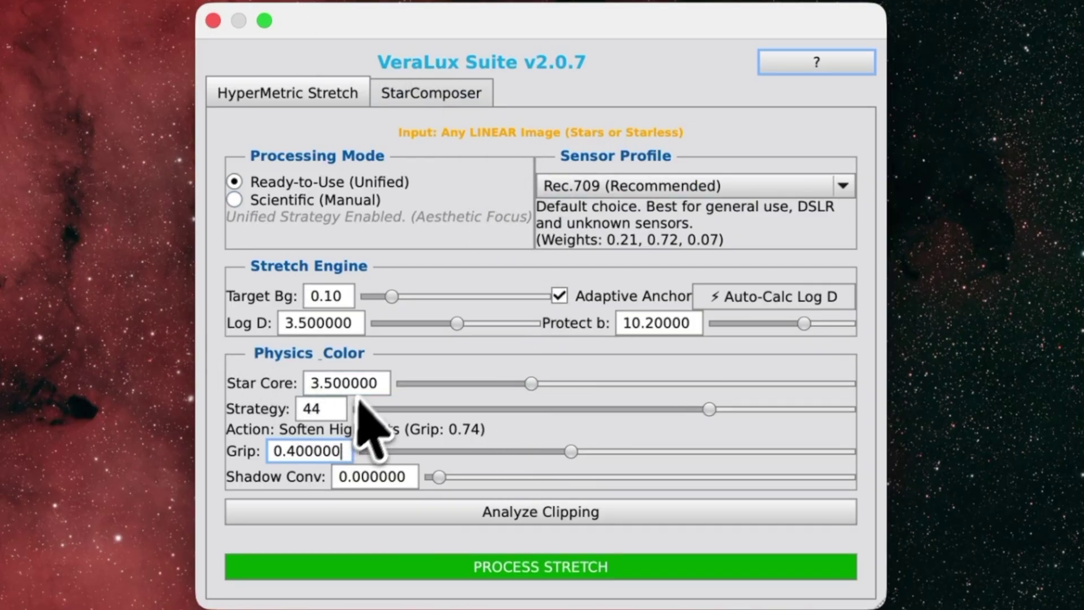
- Change the HyperMetric Stretch Target Bg value from 0.10 to 0.15
{"action": "mouse_move", "coordinate": [251, 301]}
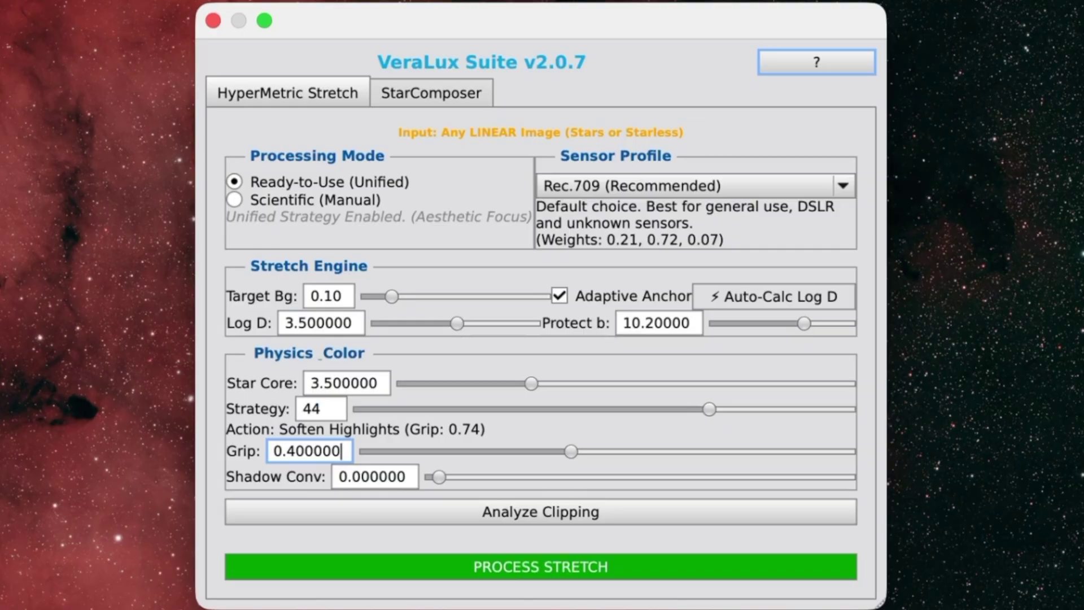
{"action": "left_click", "coordinate": [394, 294]}
{"action": "left_click_drag", "start_coordinate": [395, 294], "coordinate": [405, 320]}
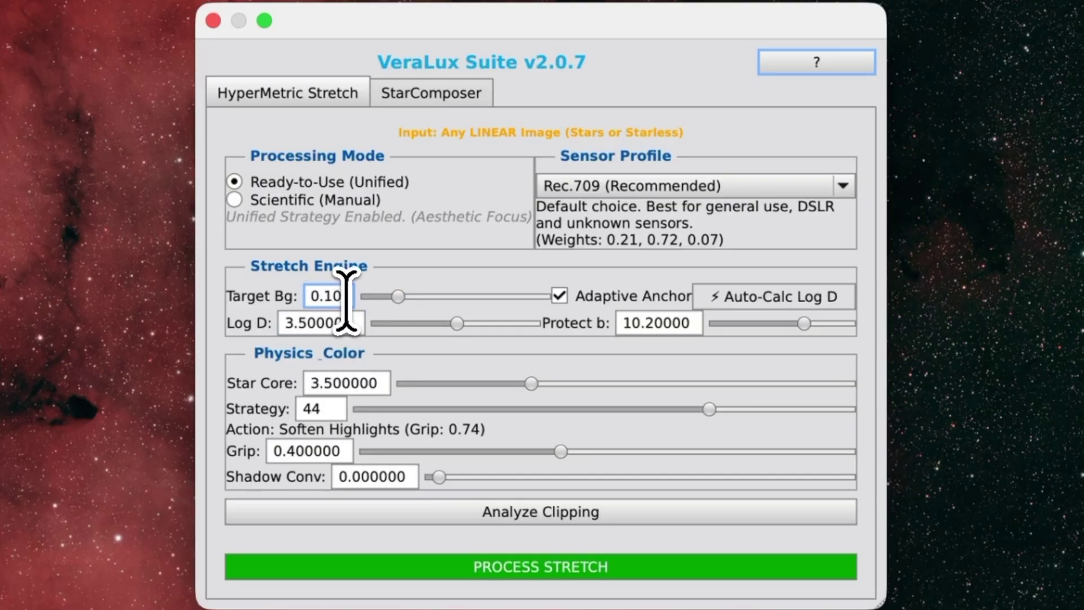
{"action": "key", "text": "BackSpace"}
{"action": "type", "text": "5"}
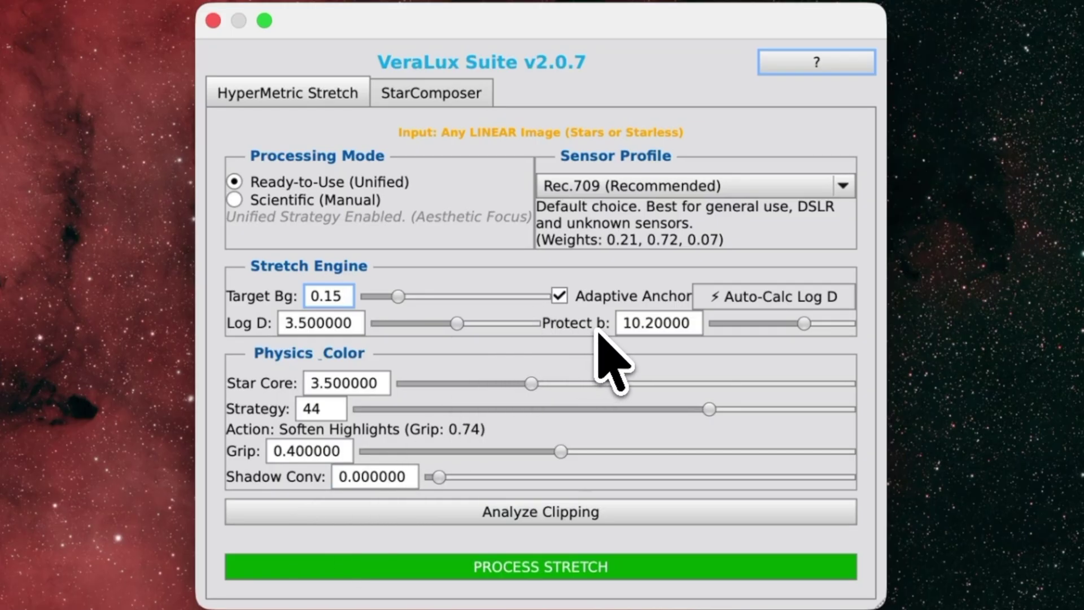
- Commit Target Bg 0.15 and uncheck Adaptive Anchor
{"action": "mouse_move", "coordinate": [599, 333]}
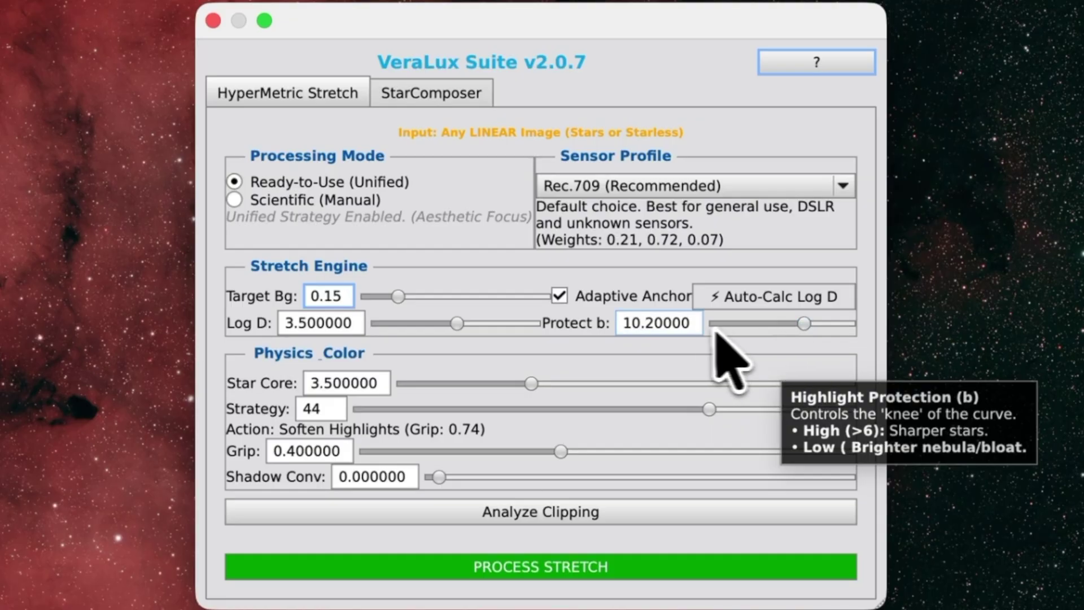
{"action": "mouse_move", "coordinate": [310, 407]}
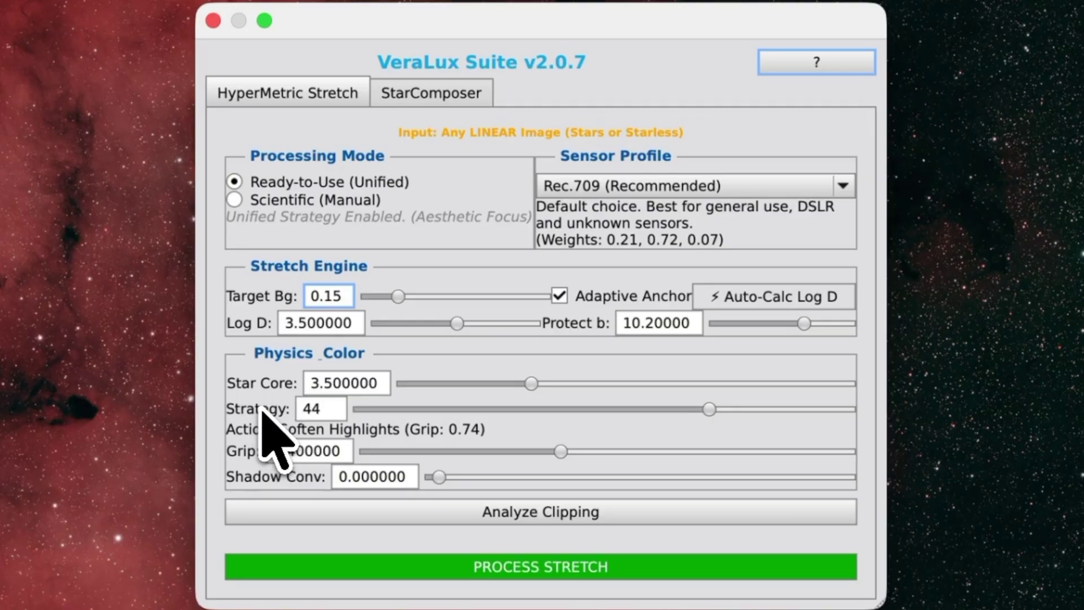
{"action": "mouse_move", "coordinate": [263, 411]}
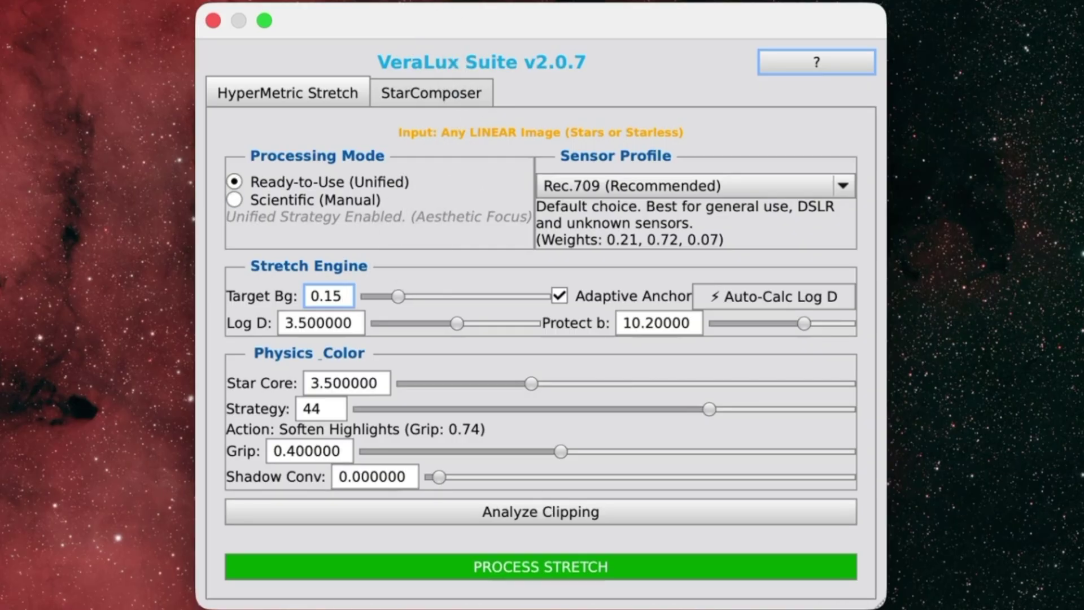
{"action": "key", "text": "Return"}
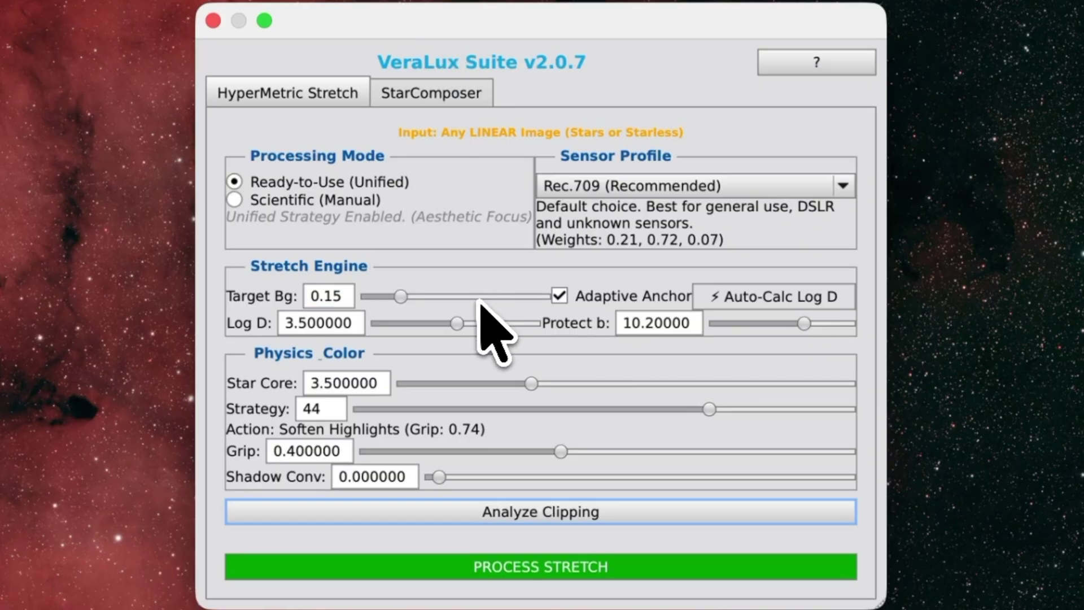
{"action": "left_click", "coordinate": [561, 302]}
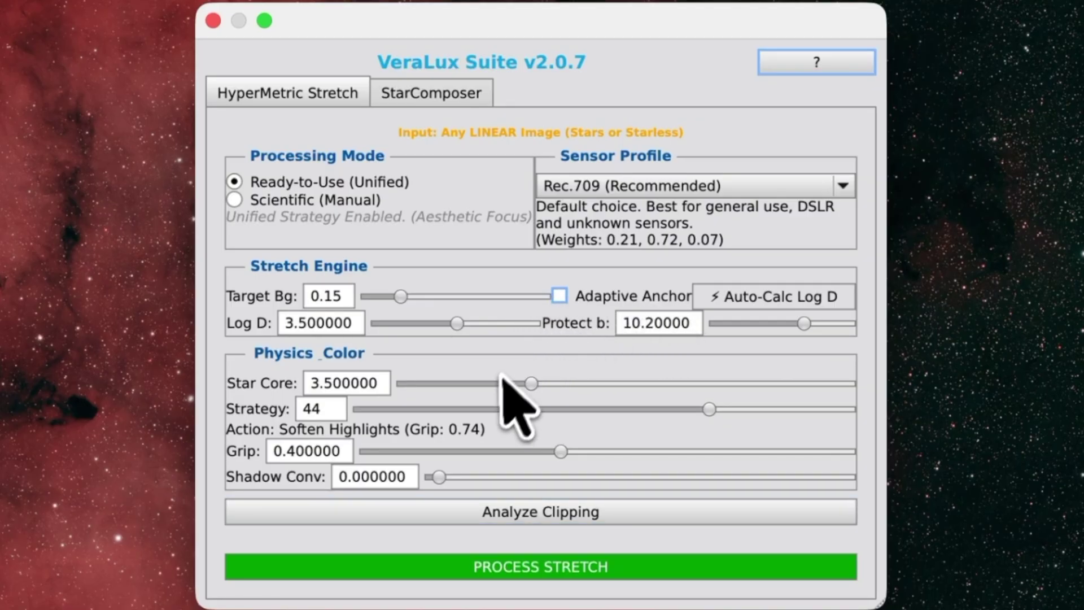
{"action": "left_click", "coordinate": [559, 296]}
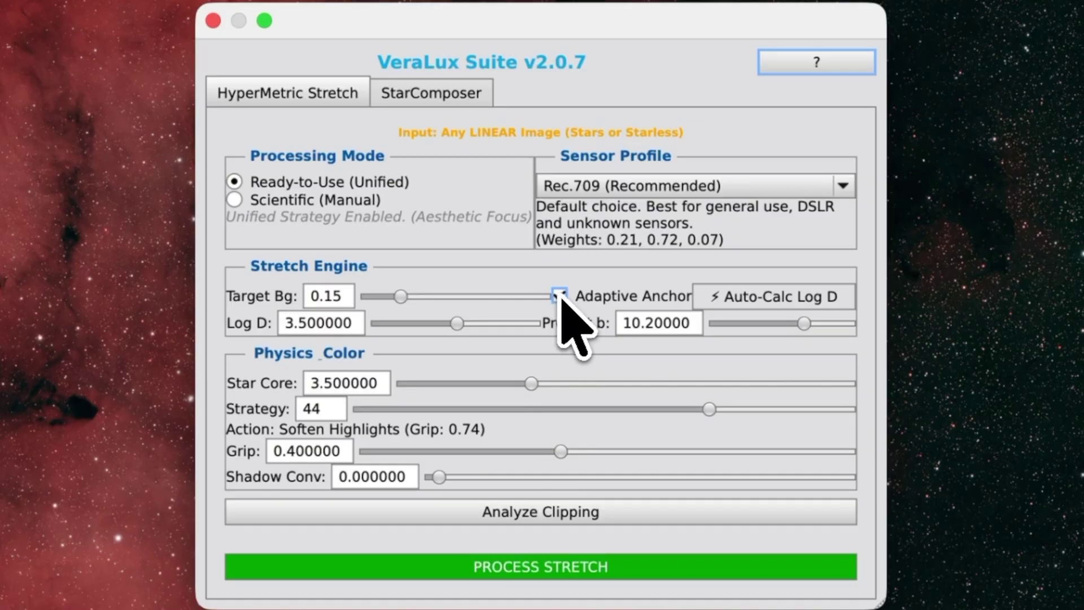
{"action": "left_click", "coordinate": [581, 516]}
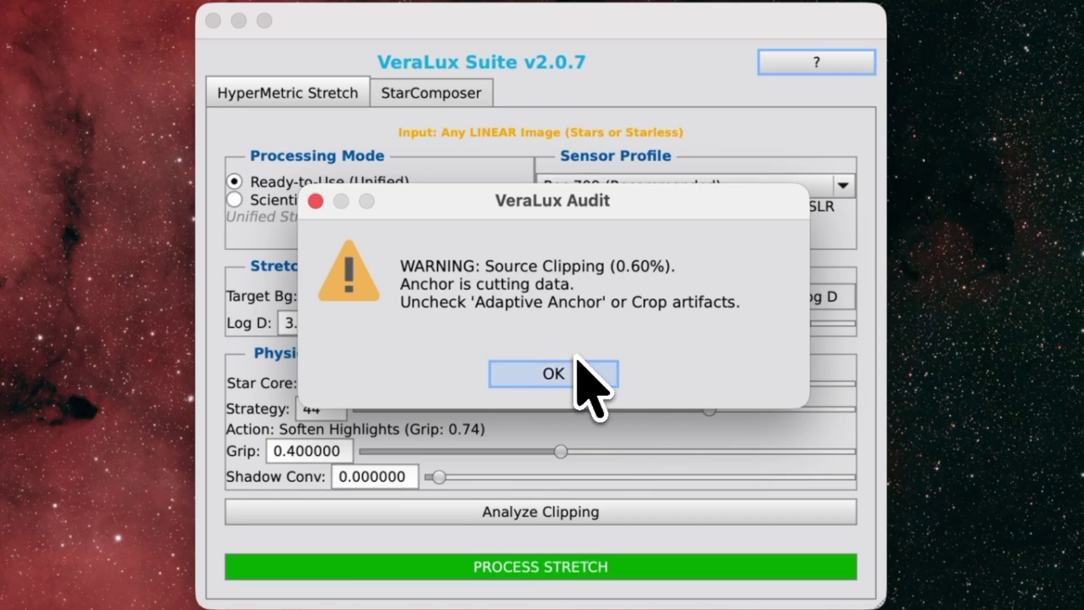
{"action": "left_click", "coordinate": [562, 377]}
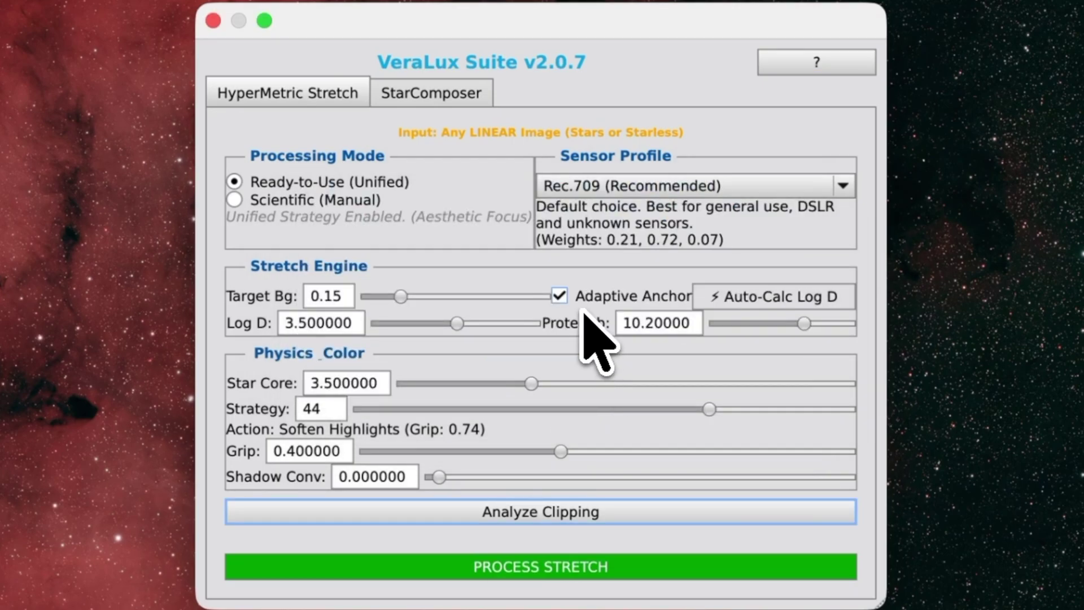
{"action": "left_click", "coordinate": [559, 295]}
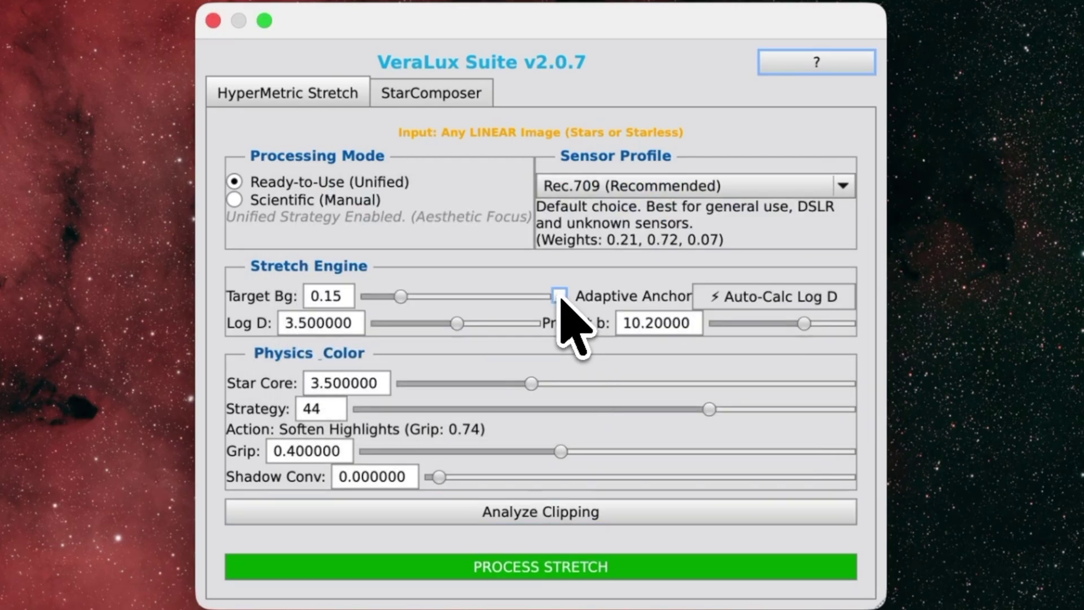
{"action": "left_click", "coordinate": [533, 517]}
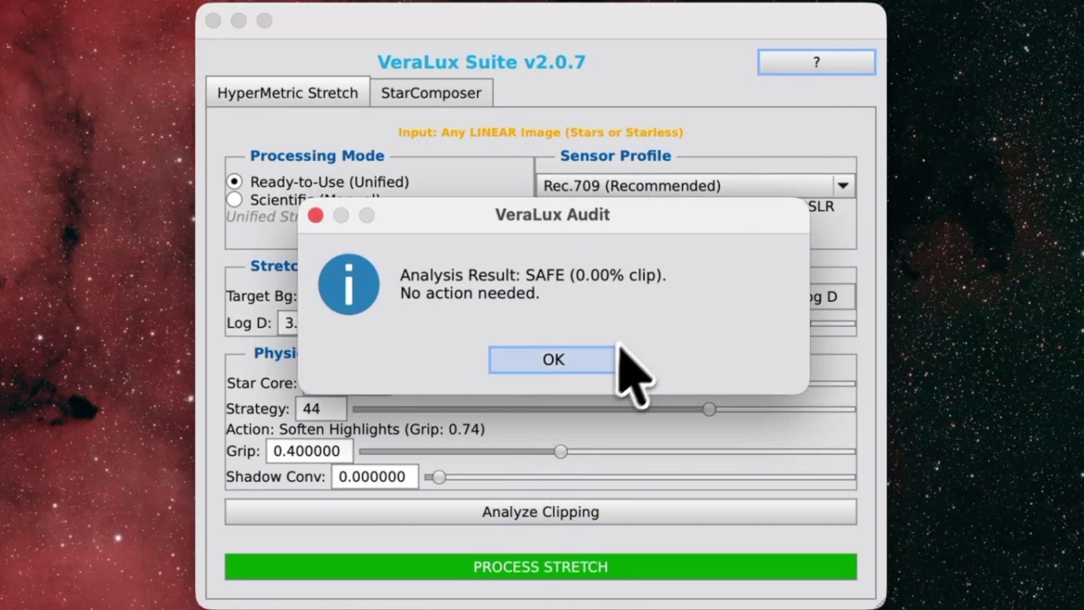
{"action": "left_click", "coordinate": [614, 361]}
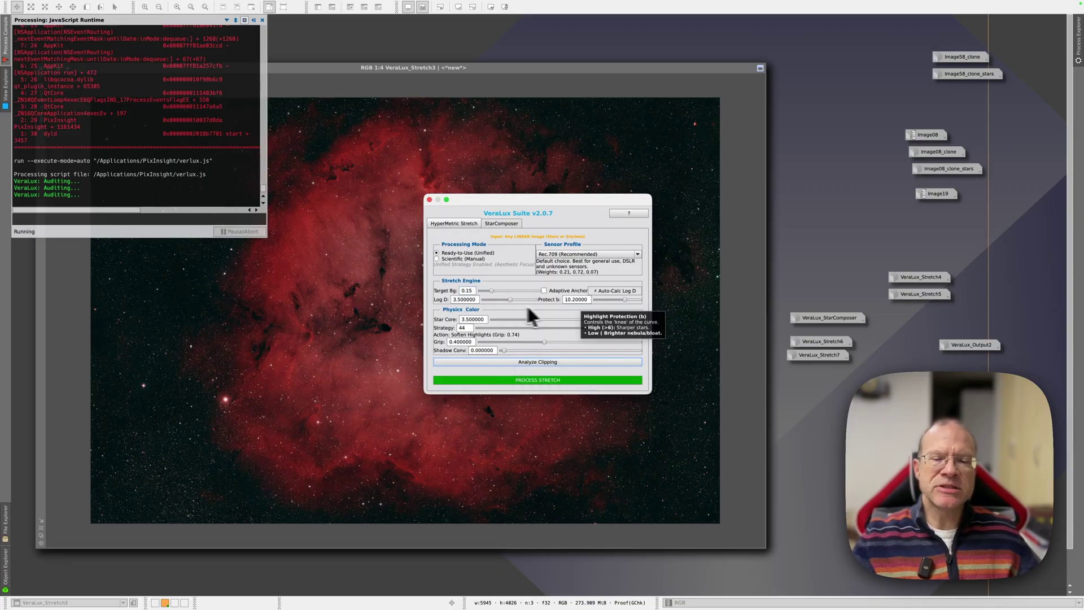
- Close VeraLux Suite and minimize VeraLux_Stretch3 and VeraLux_Output1 to icons
{"action": "left_click", "coordinate": [429, 199]}
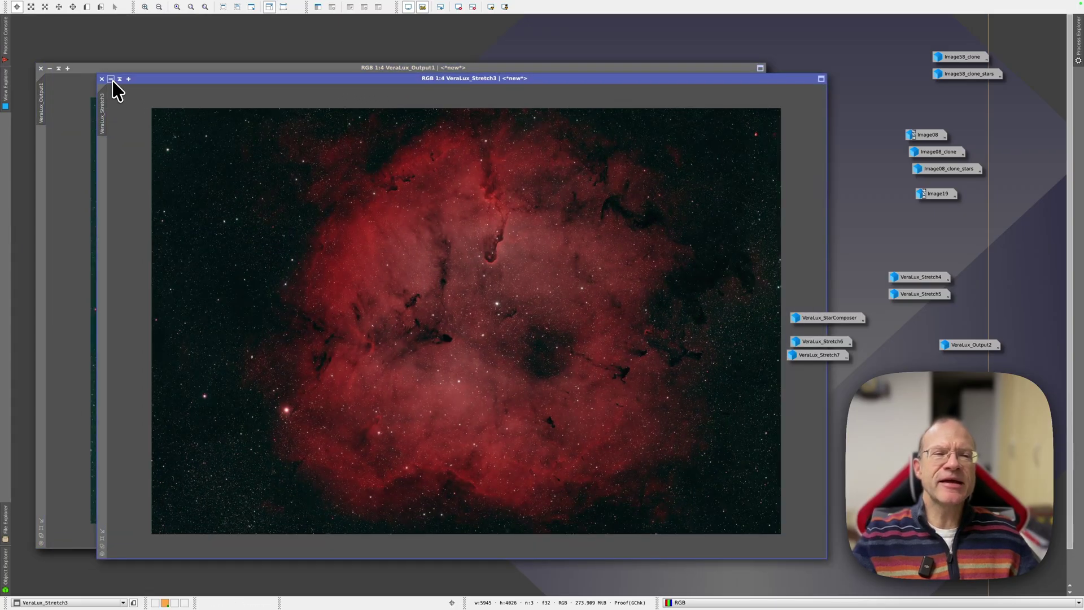
{"action": "left_click", "coordinate": [111, 79]}
{"action": "left_click", "coordinate": [50, 68]}
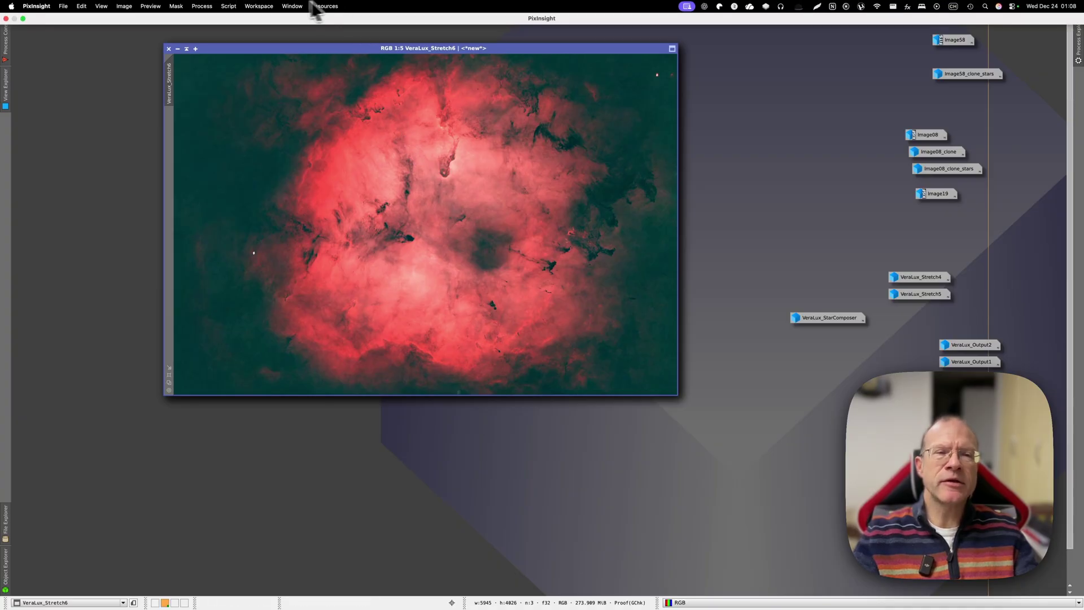
- Relaunch VeraLux Suite over VeraLux_Stretch6, showing Target Bg 0.30, Log D 0.6, Protect b 6.0
{"action": "left_click", "coordinate": [310, 7]}
{"action": "left_click", "coordinate": [484, 288]}
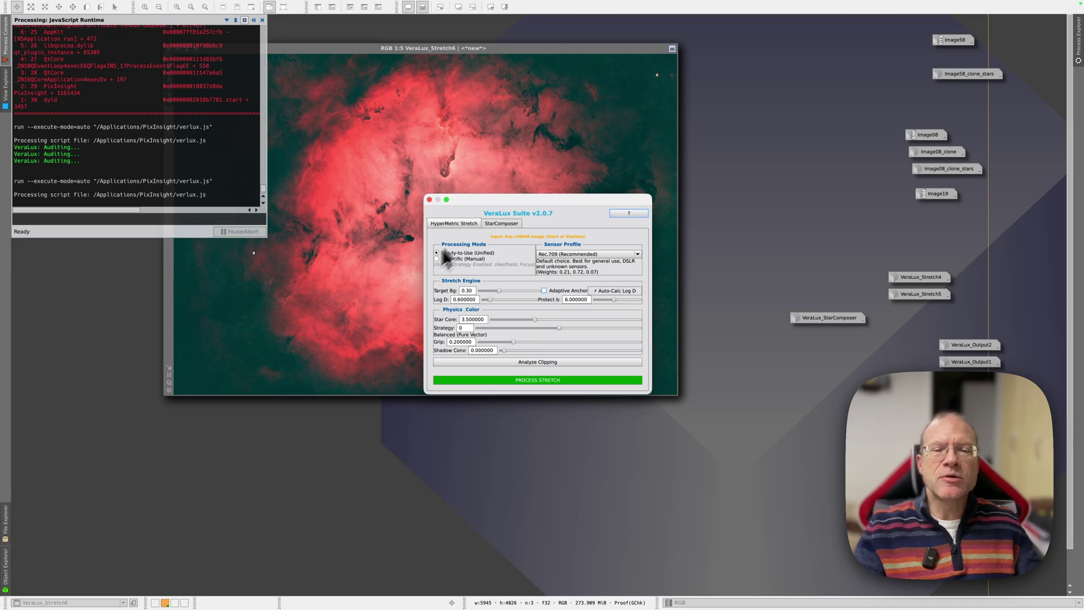
- Move the VeraLux Suite dialog slightly down and to the right
{"action": "left_click_drag", "start_coordinate": [480, 198], "coordinate": [485, 203]}
{"action": "left_click_drag", "start_coordinate": [550, 268], "coordinate": [559, 276]}
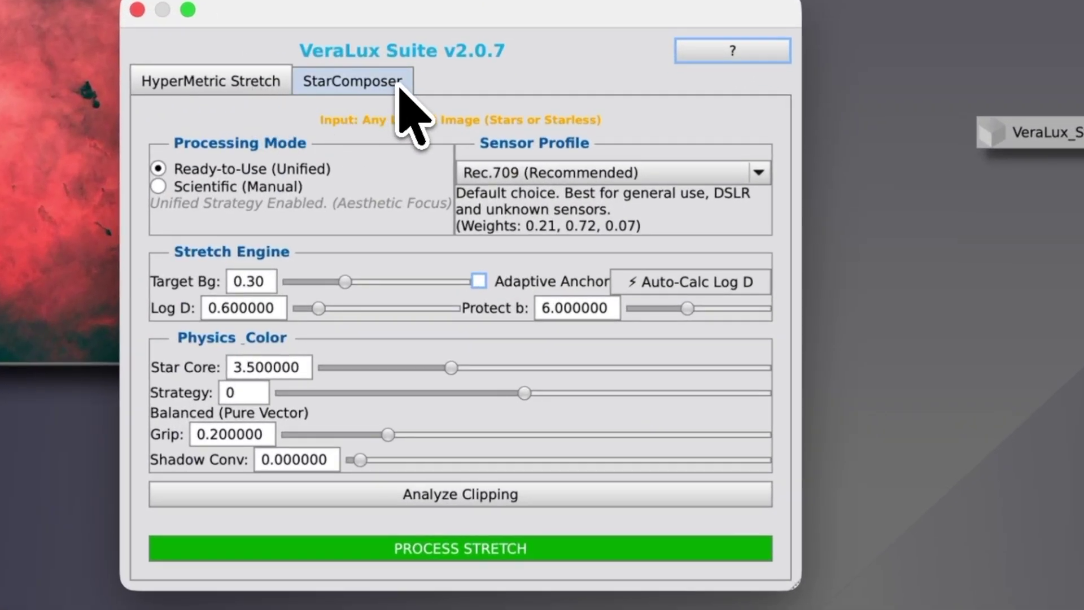
- In StarComposer, pair the Image58_clone_stars mask with VeraLux_Stretch6 as starless base, using Screen (Safe) blending
{"action": "left_click", "coordinate": [395, 83]}
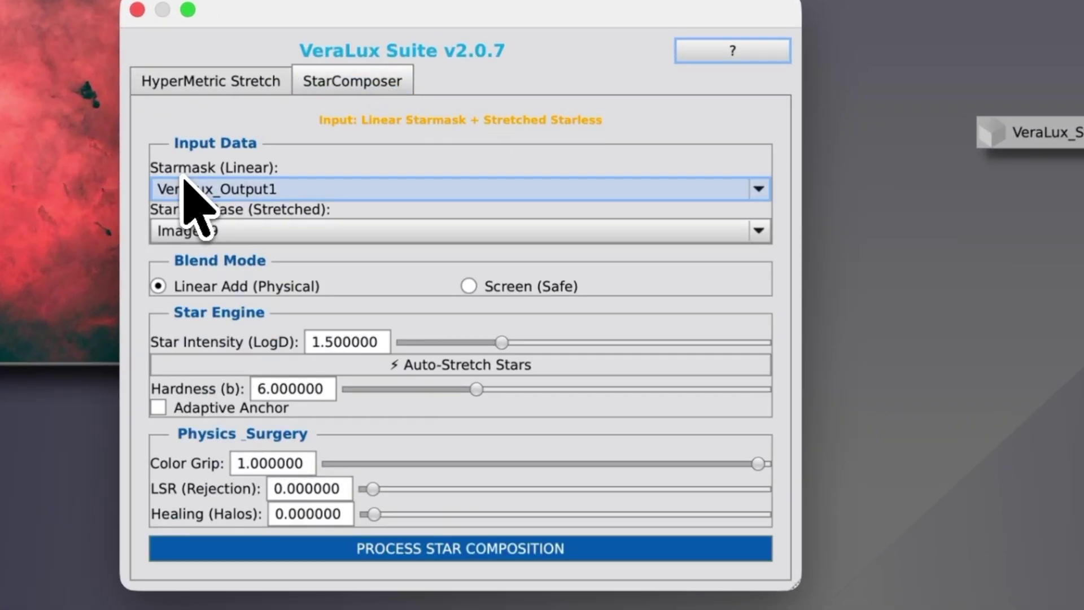
{"action": "left_click", "coordinate": [267, 190]}
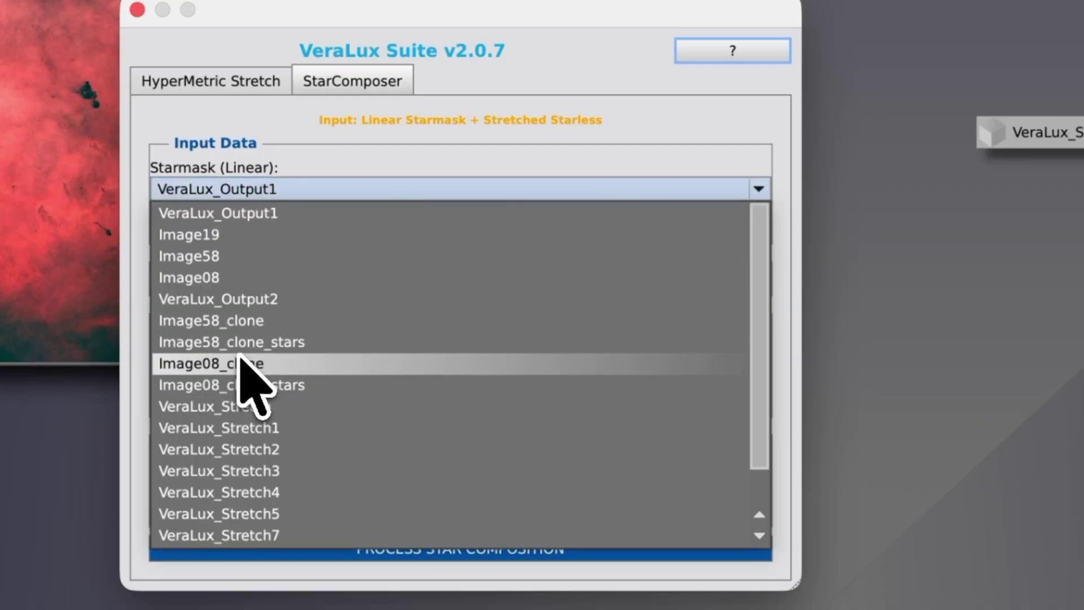
{"action": "left_click", "coordinate": [278, 340]}
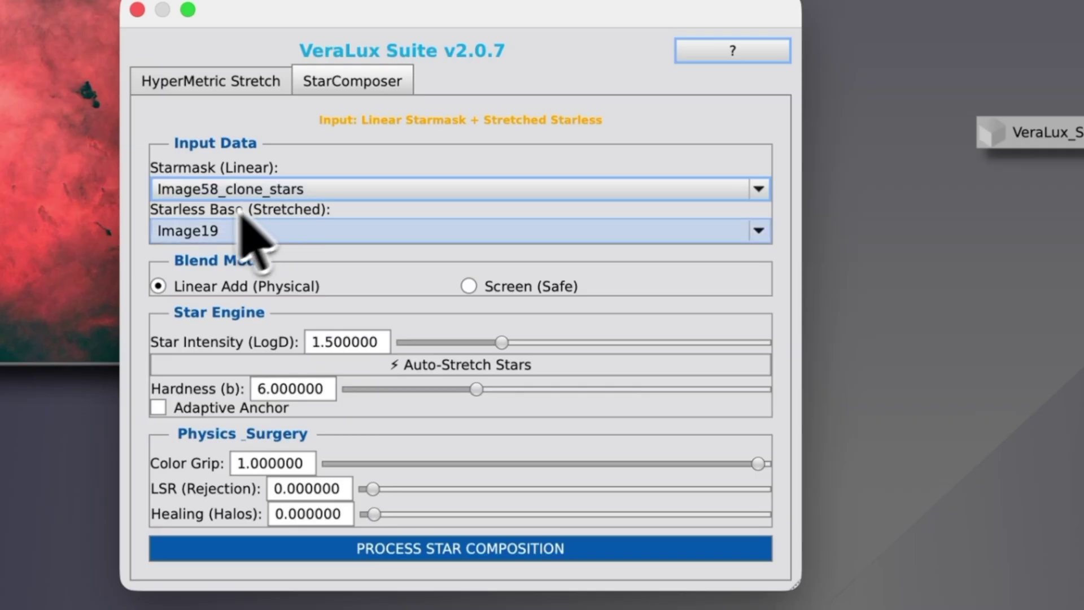
{"action": "left_click", "coordinate": [194, 236]}
{"action": "left_click", "coordinate": [218, 557]}
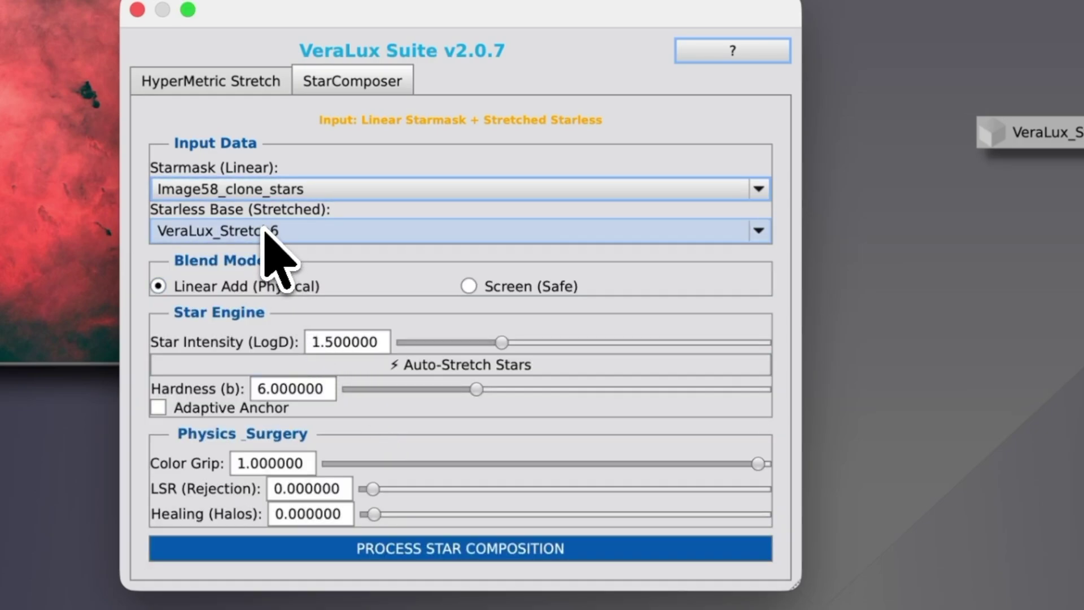
{"action": "left_click", "coordinate": [469, 286]}
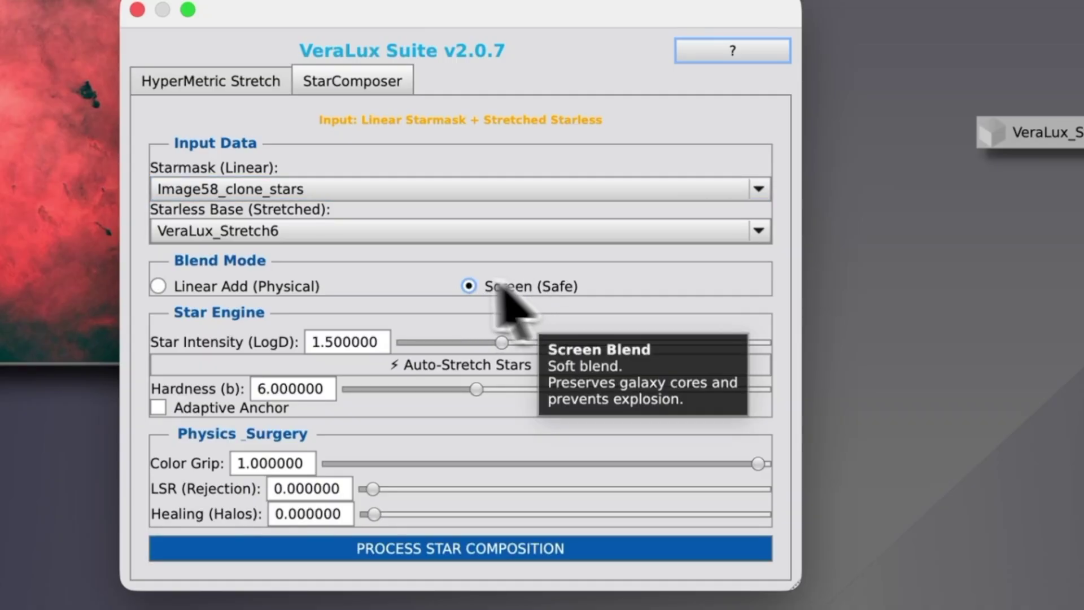
- Auto-estimate star intensity, then raise it to 5.9 and lower Color Grip to 0.60
{"action": "left_click", "coordinate": [452, 365]}
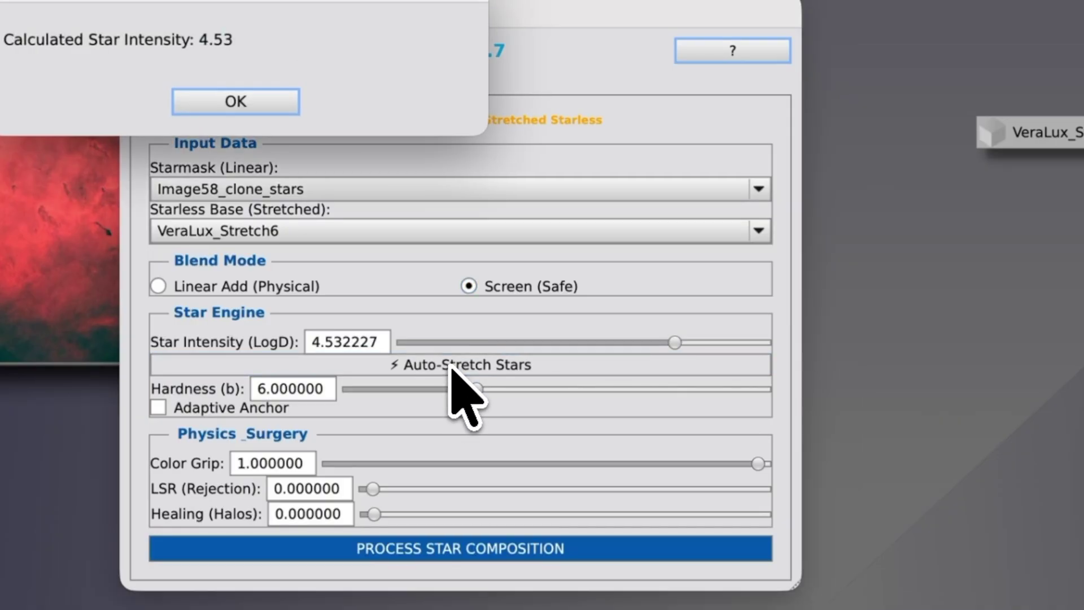
{"action": "left_click", "coordinate": [262, 103]}
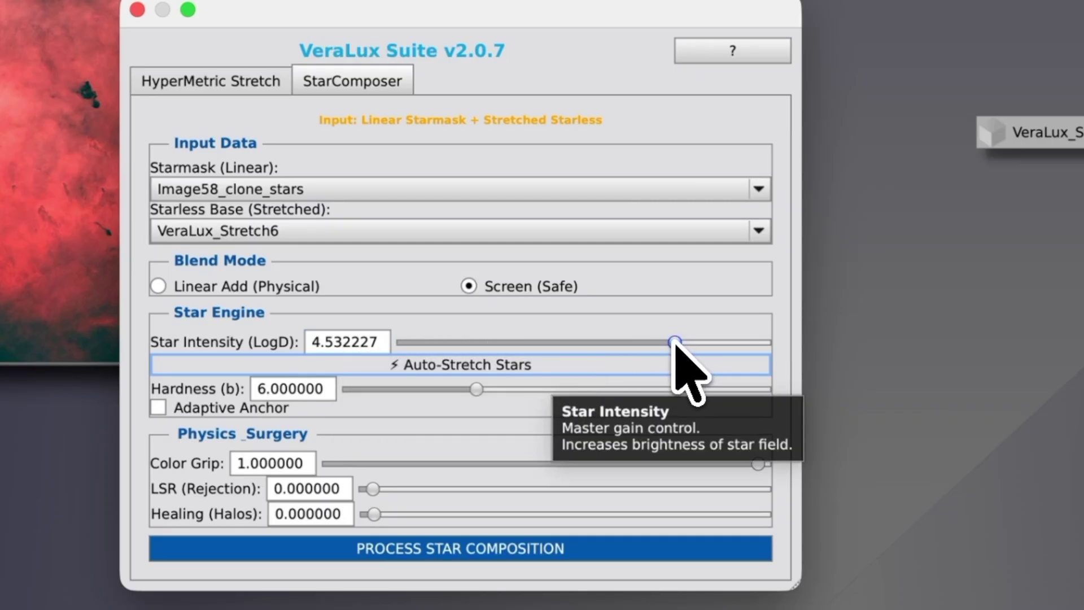
{"action": "left_click_drag", "start_coordinate": [675, 342], "coordinate": [751, 342]}
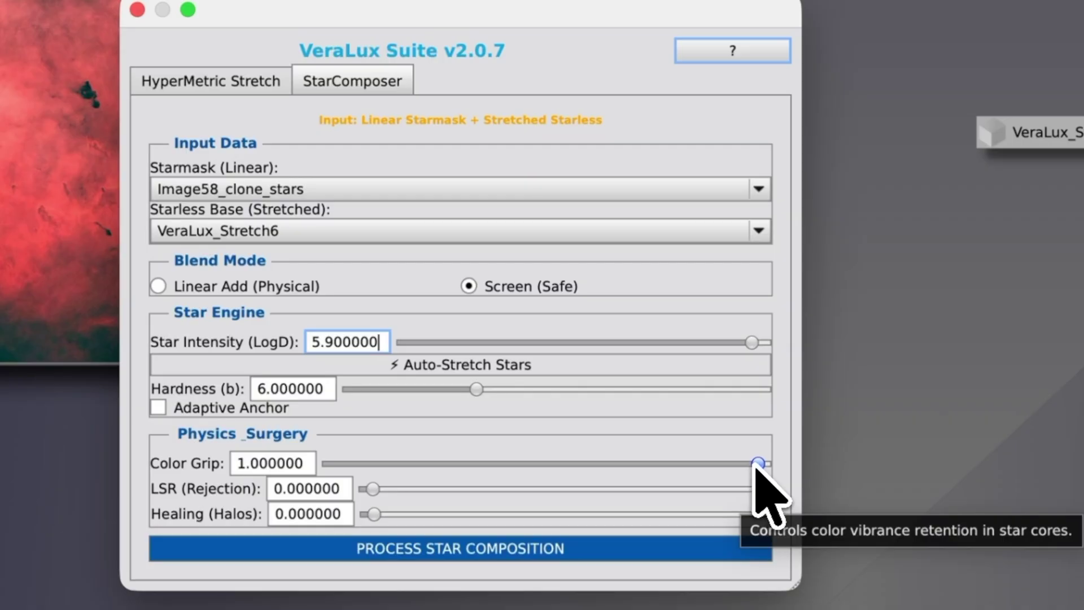
{"action": "left_click_drag", "start_coordinate": [758, 462], "coordinate": [593, 457]}
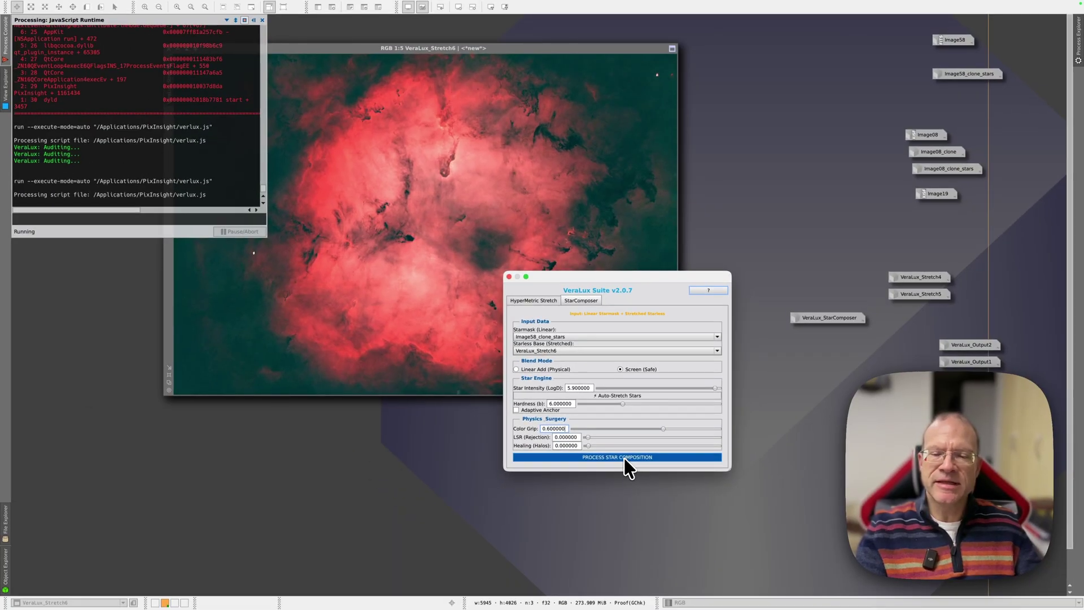
- Run the star composition to create the VeraLux_StarComposer1 image
{"action": "left_click", "coordinate": [623, 457]}
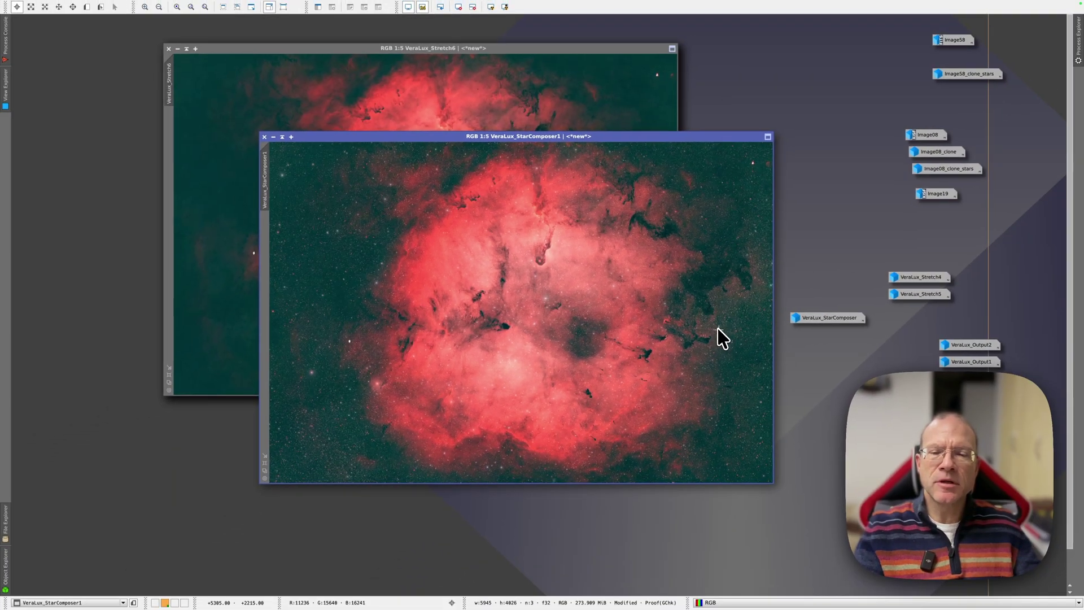
{"action": "scroll", "coordinate": [623, 392], "scroll_direction": "up", "scroll_amount": 1}
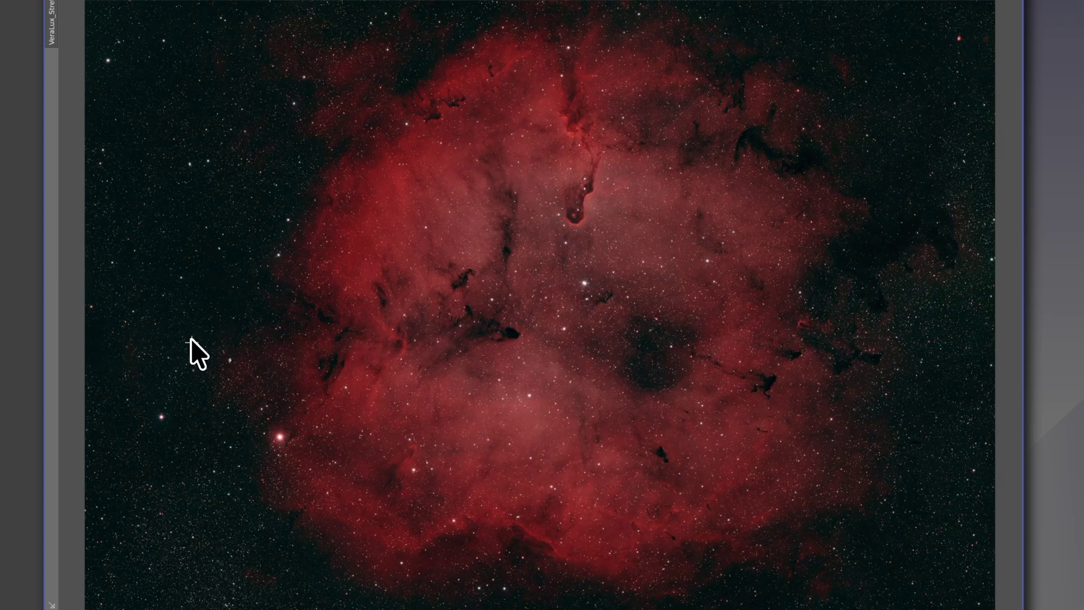
{"action": "key", "text": "ctrl+Tab"}
{"action": "key", "text": "ctrl+Tab"}
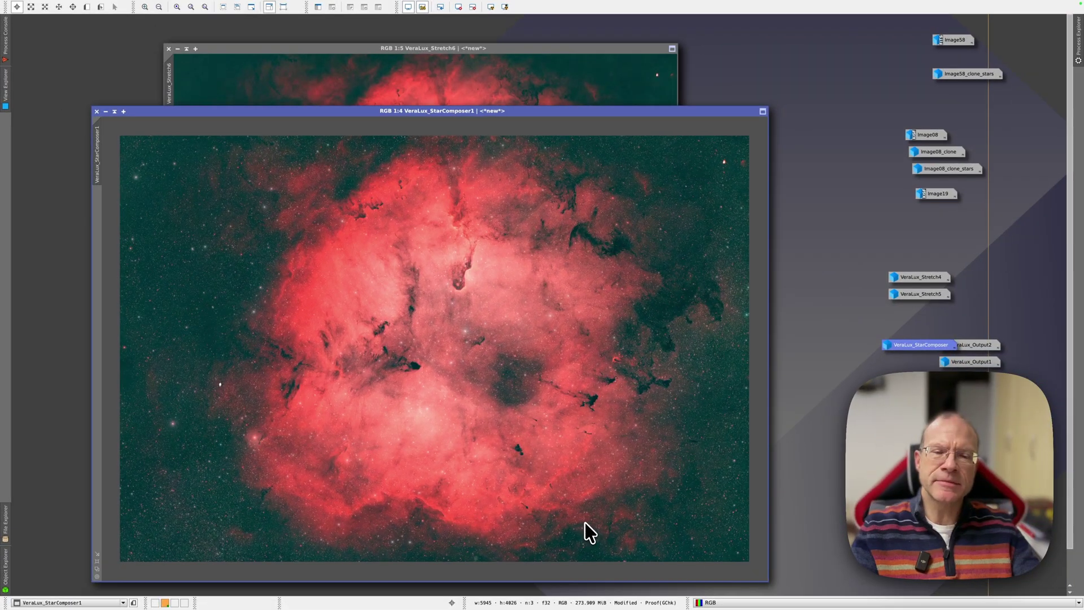
- Cycle image windows with Ctrl+Tab to bring VeraLux_Stretch3 to the front
{"action": "key", "text": "ctrl+Tab"}
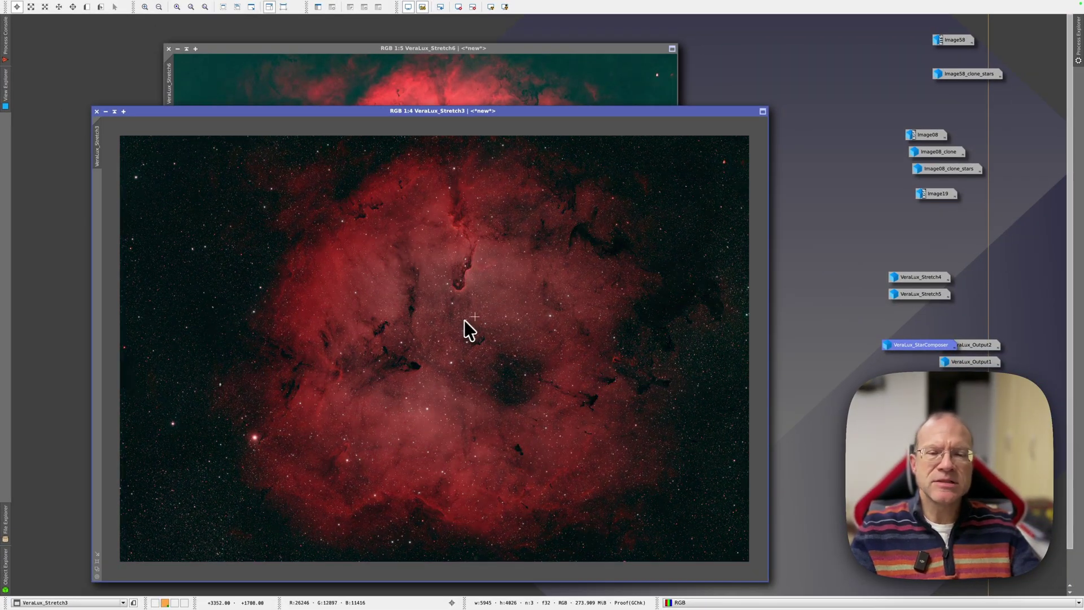